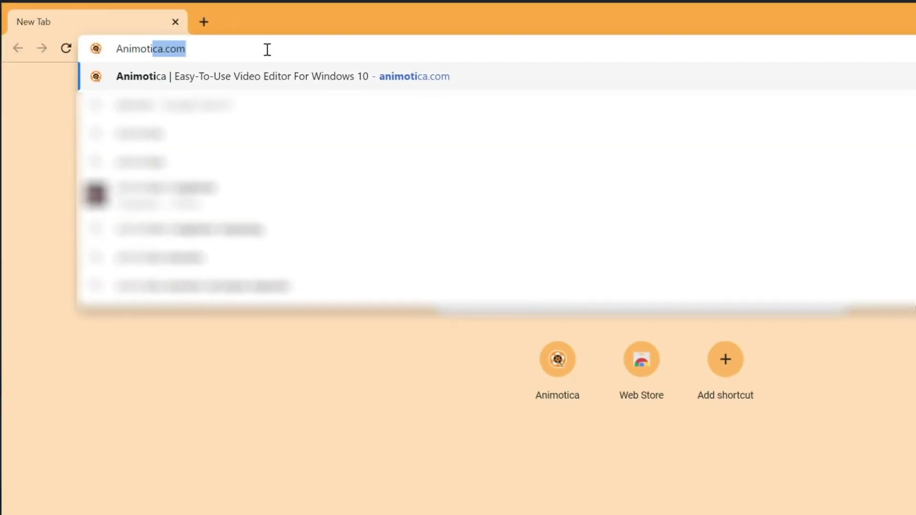
pyautogui.write('ca.')
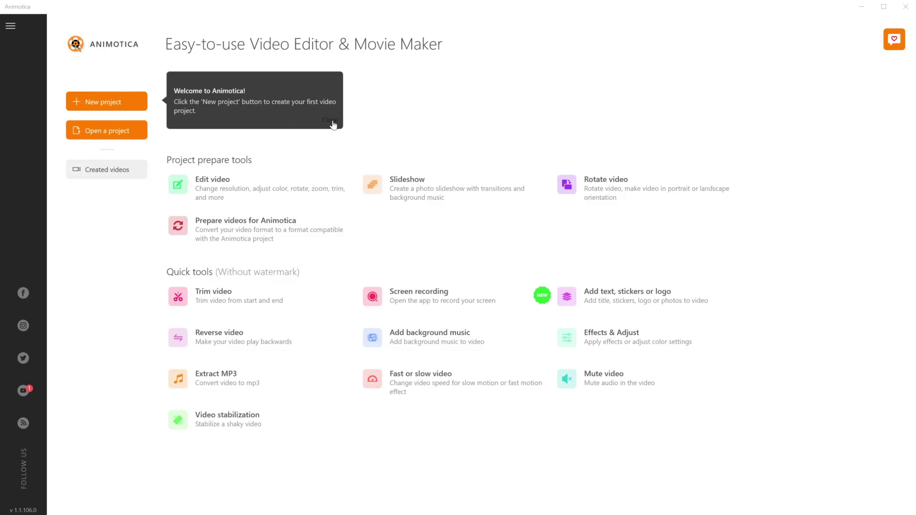
# Close the 'Welcome to Animotica!' tip on the home screen.
pyautogui.click(332, 124)
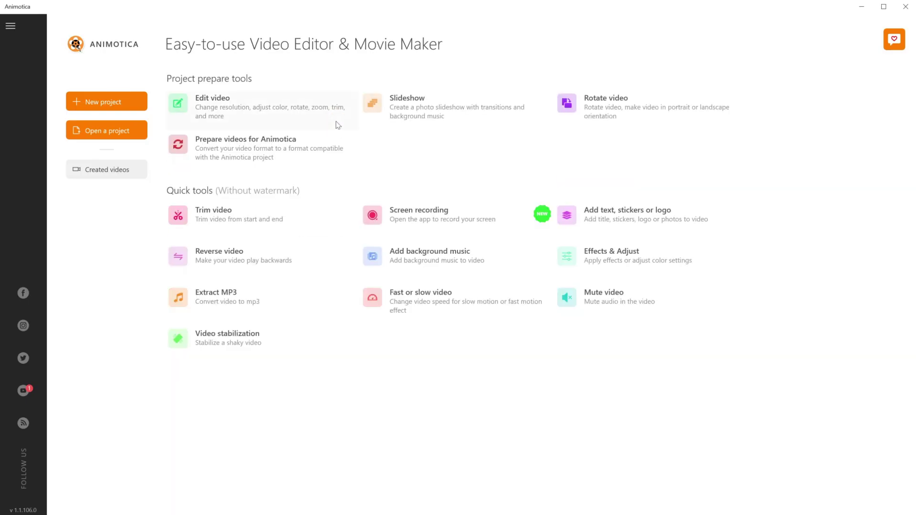
# Build a slideshow from the 13 wedding photos with the Wedding Story music track.
pyautogui.click(417, 107)
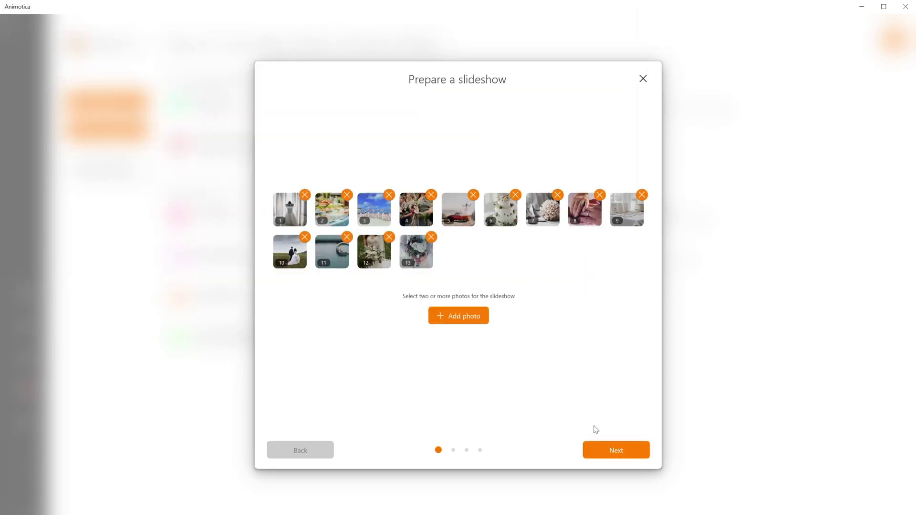
pyautogui.click(606, 448)
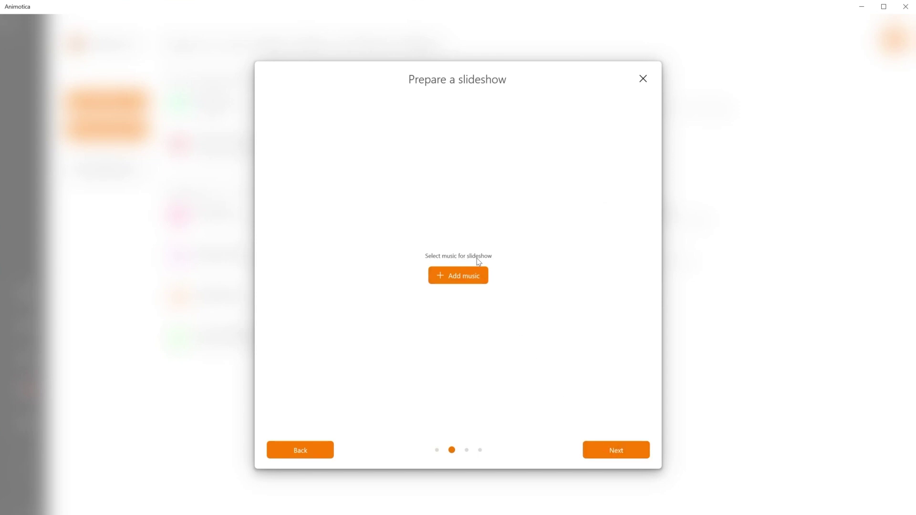
pyautogui.click(469, 283)
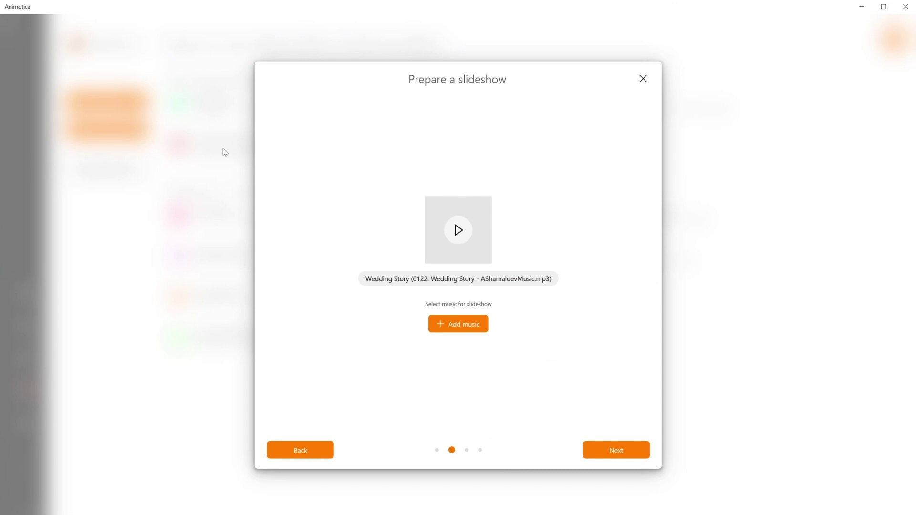
# Apply the 'Opacity | Cross Fade' transition and show each photo for 2 seconds.
pyautogui.click(624, 454)
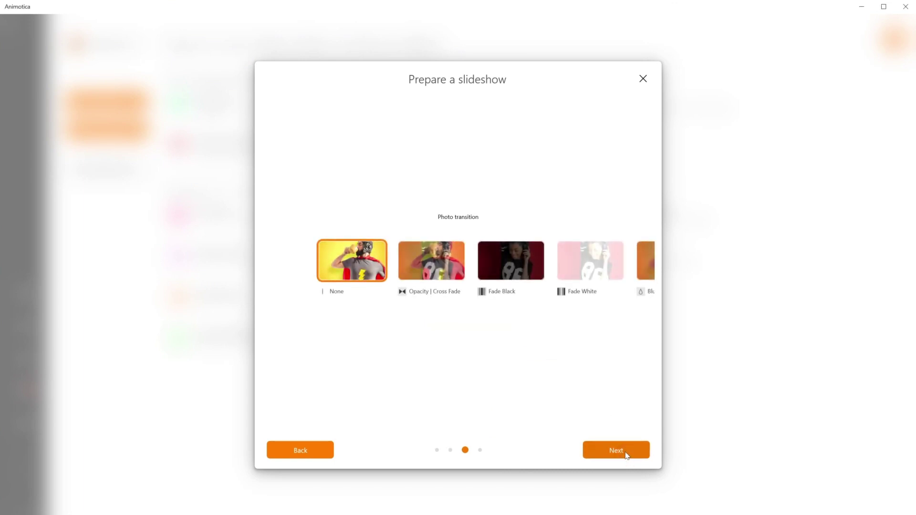
pyautogui.click(439, 271)
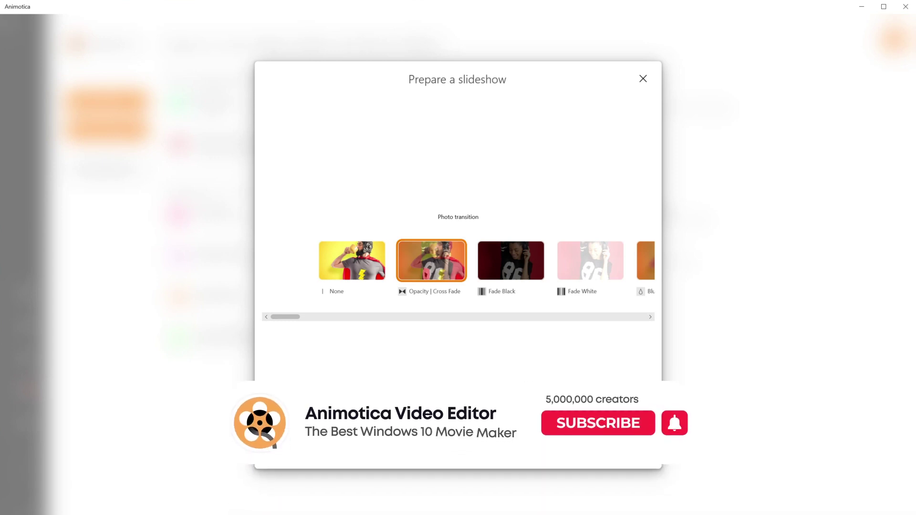
pyautogui.moveTo(281, 321)
pyautogui.mouseDown()
pyautogui.moveTo(292, 319)
pyautogui.moveTo(276, 318)
pyautogui.mouseUp()
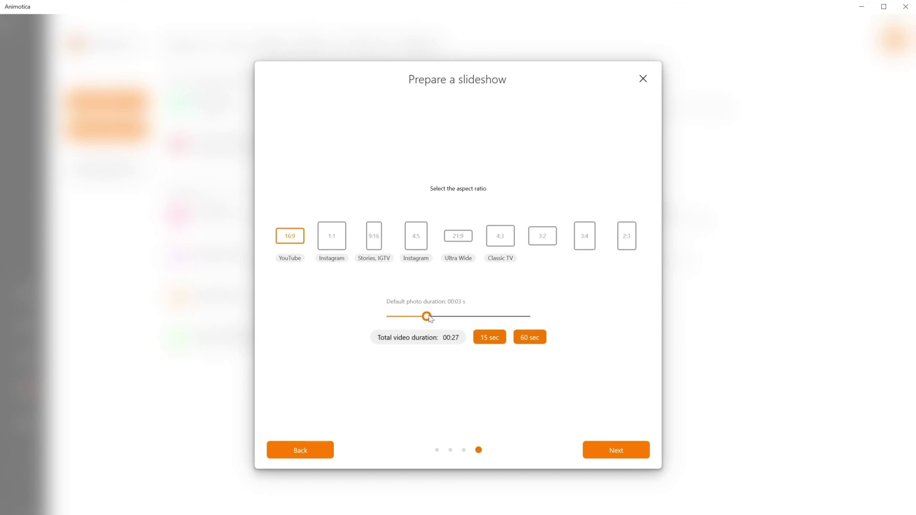
pyautogui.moveTo(428, 317); pyautogui.dragTo(413, 315)
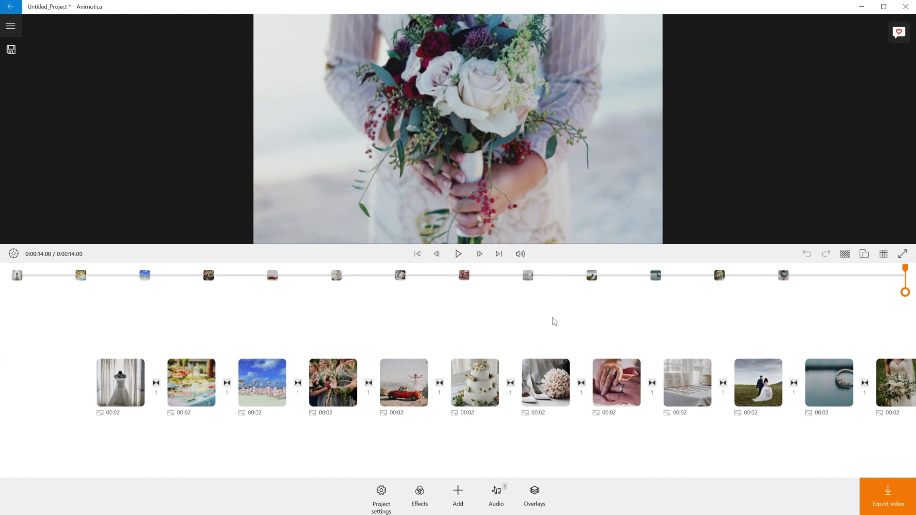
# Set the default photo duration to 4 seconds and play the 40-second slideshow from the start.
pyautogui.moveTo(496, 383)
pyautogui.click(382, 491)
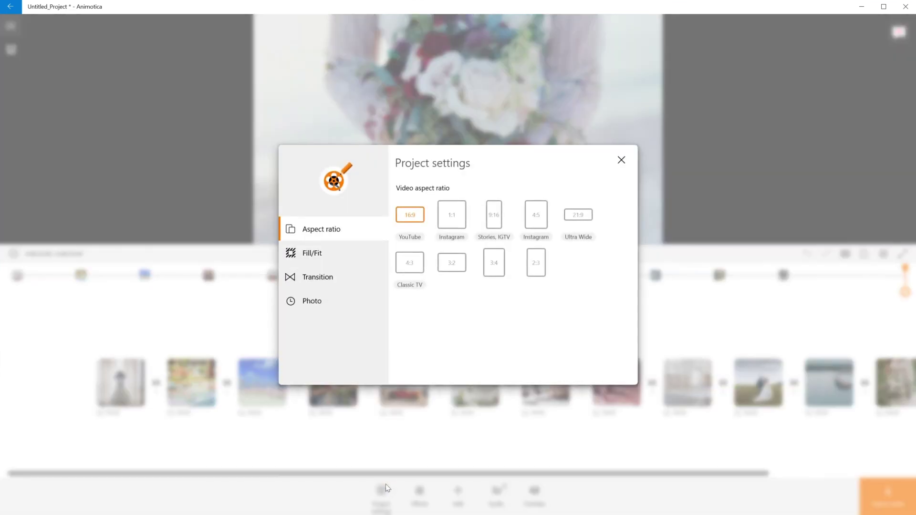
pyautogui.click(345, 253)
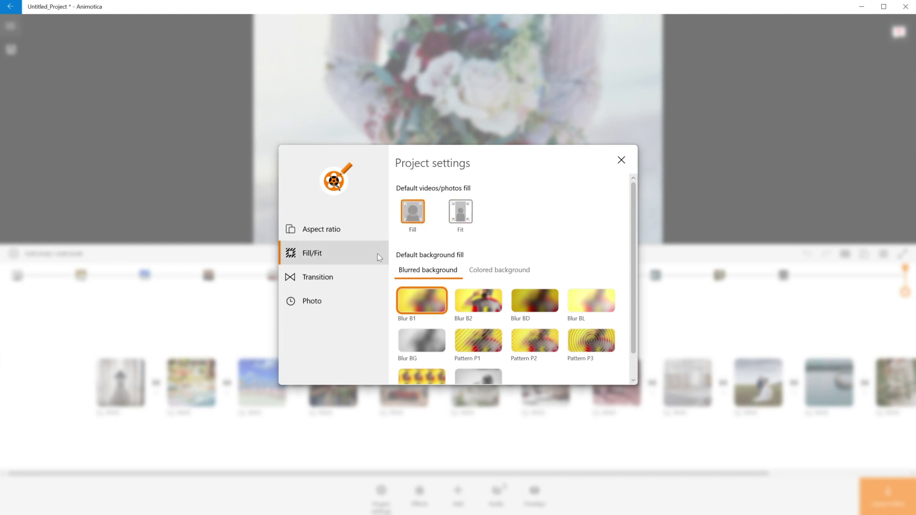
pyautogui.click(340, 302)
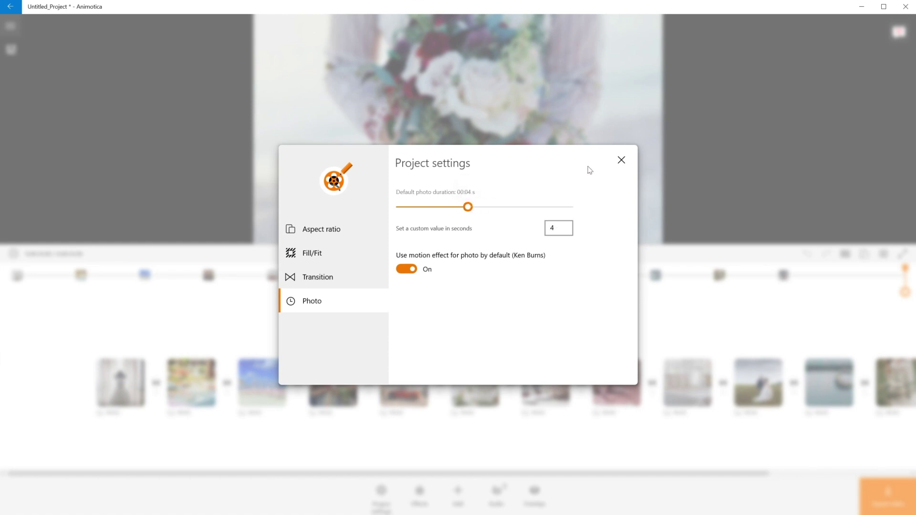
pyautogui.click(622, 162)
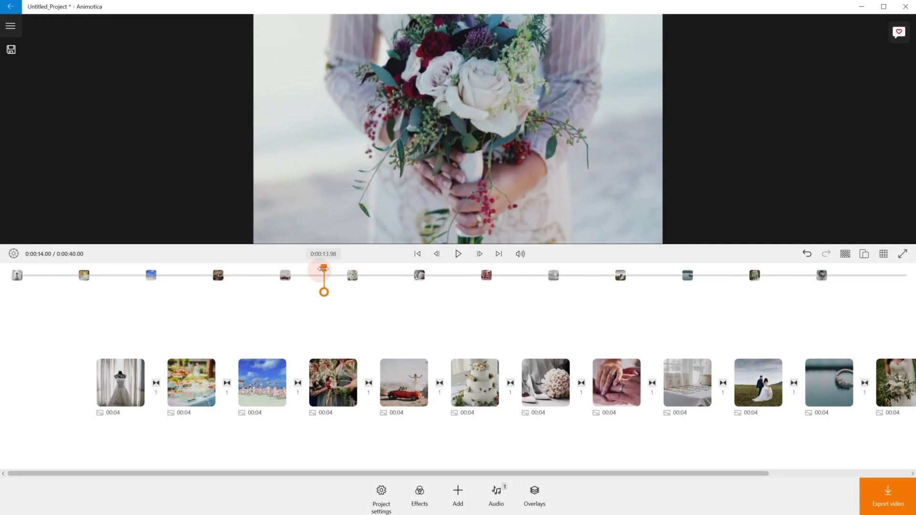
pyautogui.moveTo(323, 269); pyautogui.dragTo(11, 269)
pyautogui.press('space')
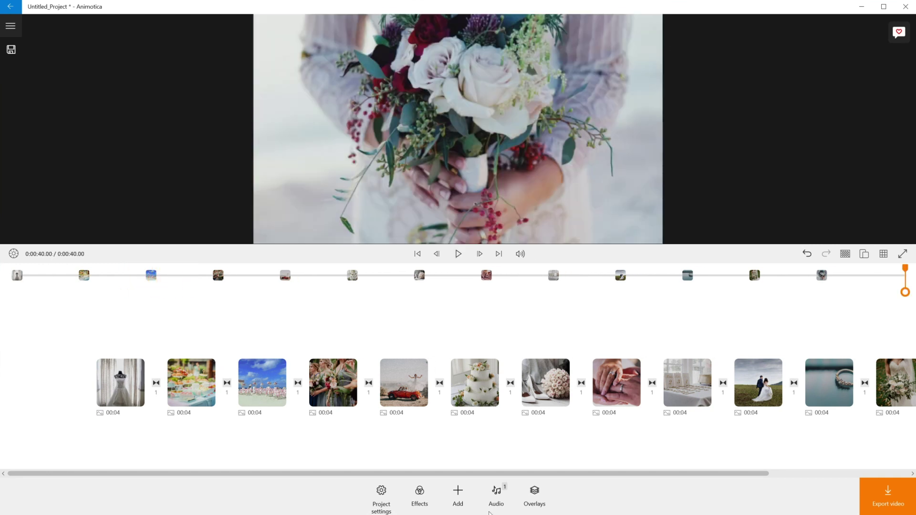
# Give the Wedding Story music a 3.5-second audio fade-out, then return to the photo timeline.
pyautogui.click(499, 495)
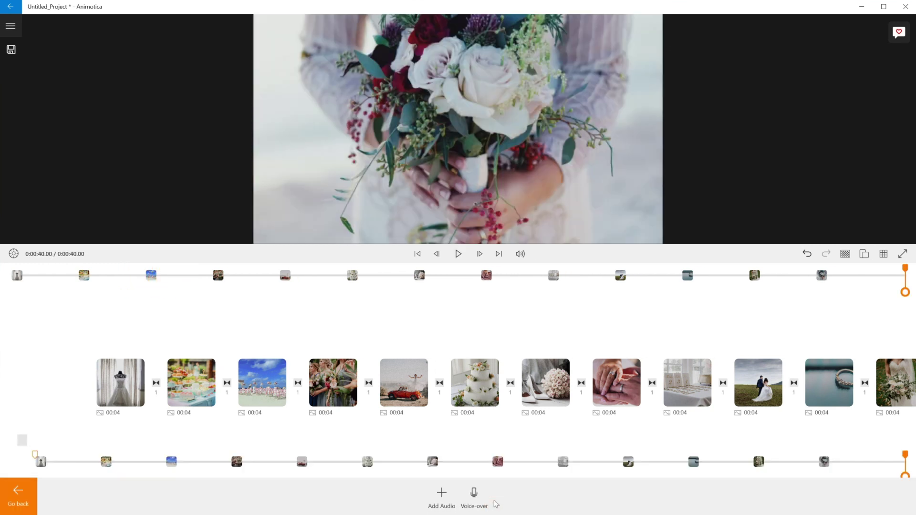
pyautogui.click(606, 306)
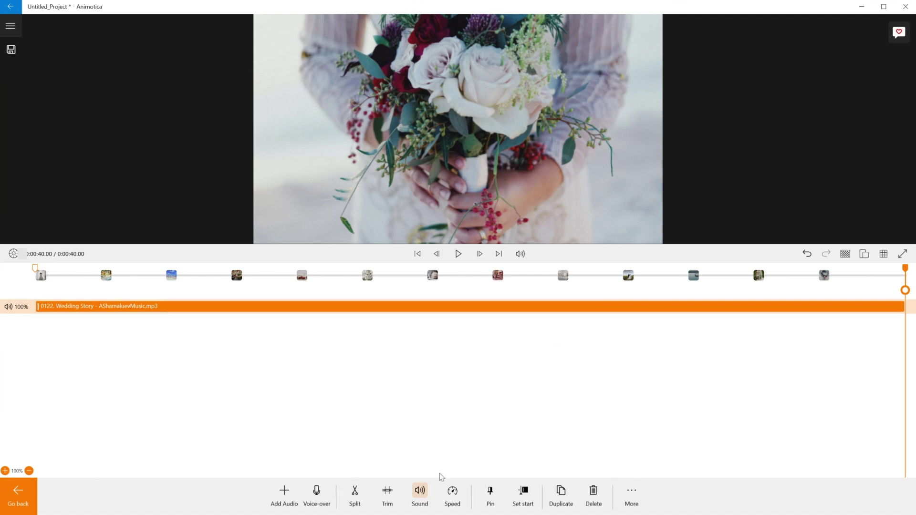
pyautogui.click(420, 494)
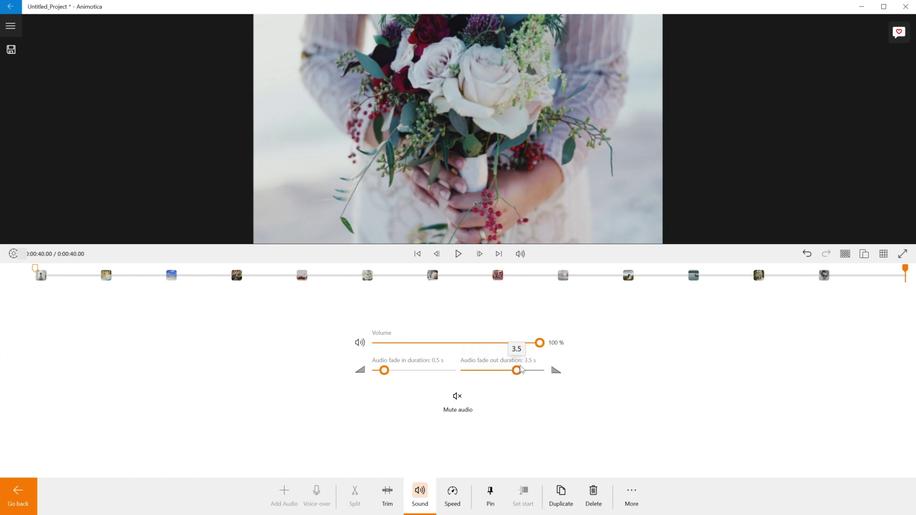
pyautogui.click(35, 484)
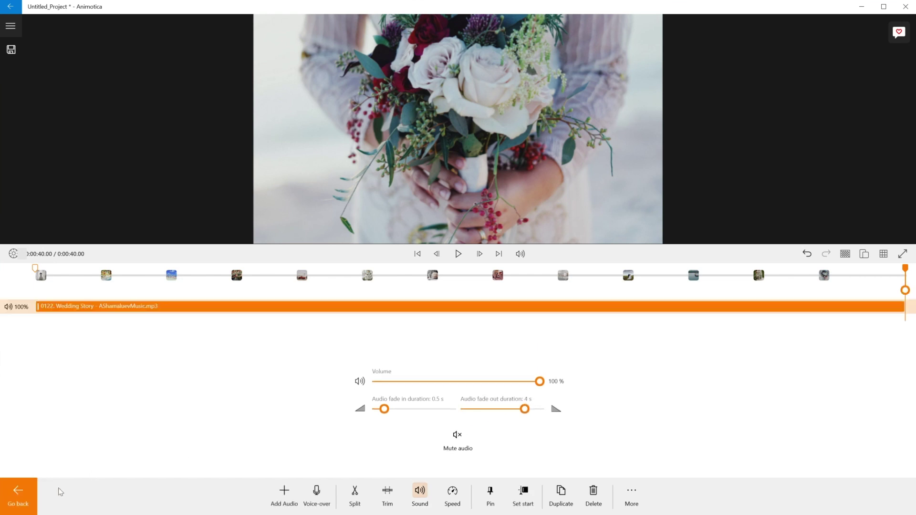
pyautogui.click(37, 496)
# Render the video at 1080p resolution and 100% quality.
pyautogui.click(881, 497)
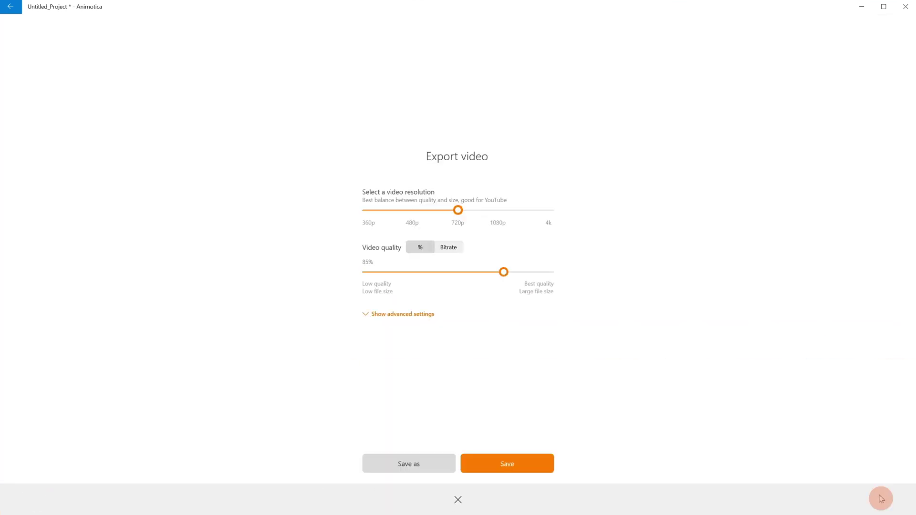
pyautogui.click(497, 223)
pyautogui.moveTo(504, 272); pyautogui.dragTo(632, 280)
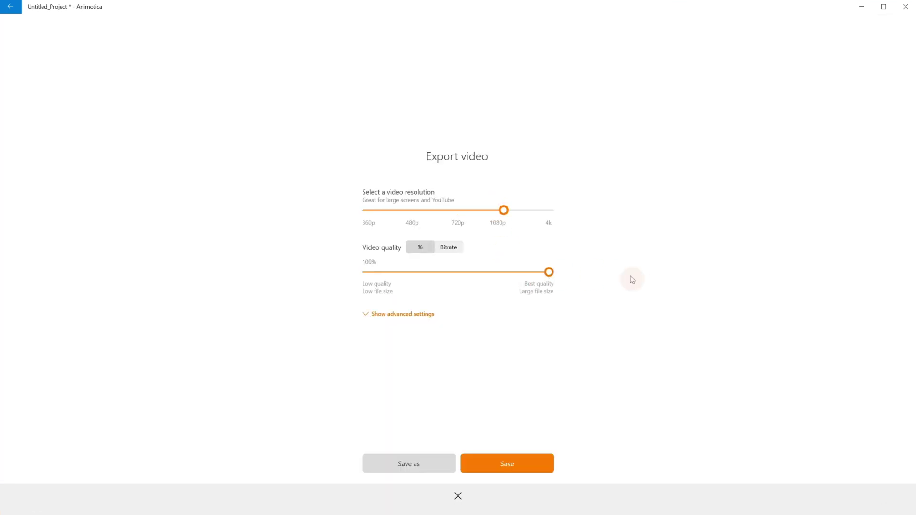
pyautogui.click(528, 460)
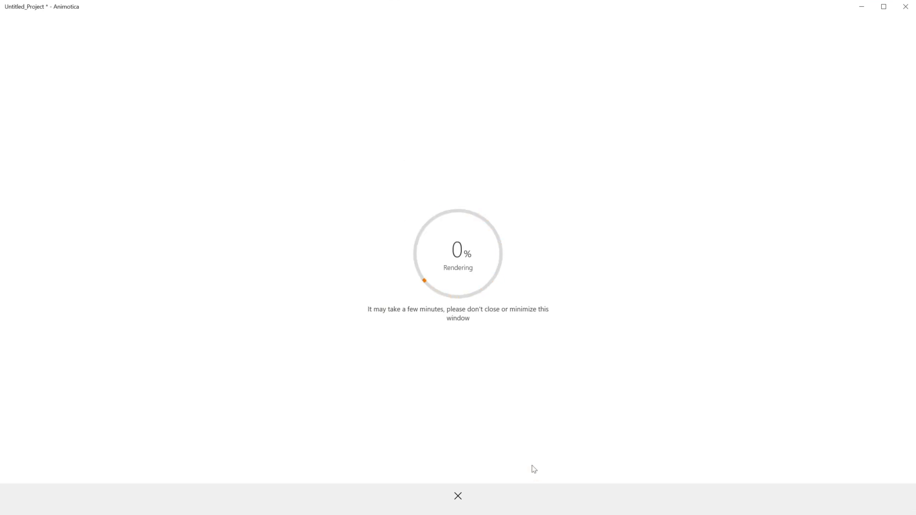